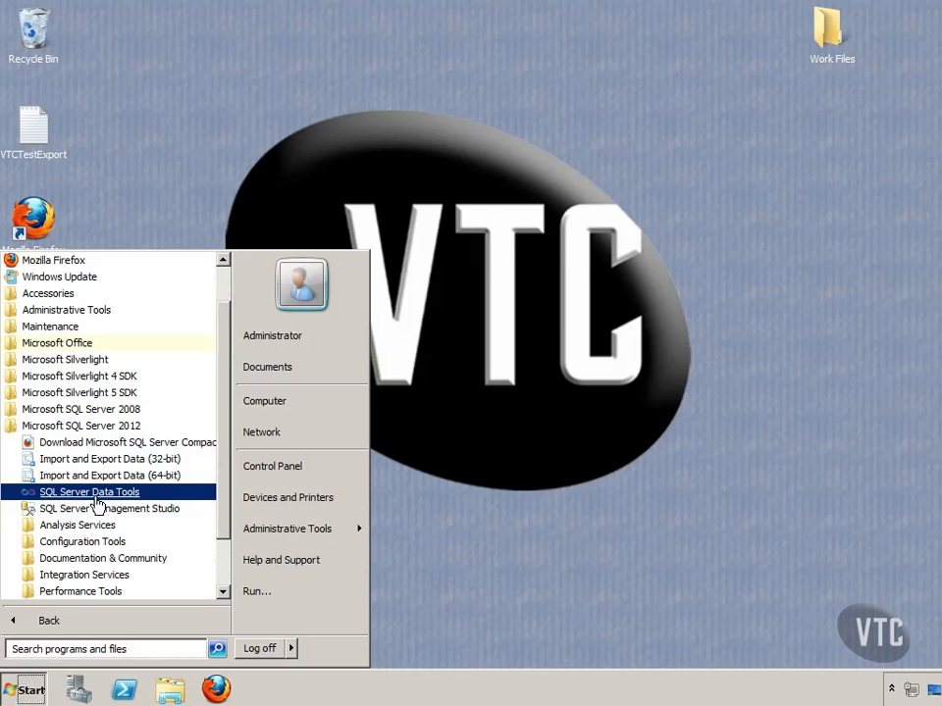
Step: Launch SQL Server Data Tools and create a Business Intelligence Integration Services project named SimpleSSISExample
{"action": "left_click", "coordinate": [97, 496]}
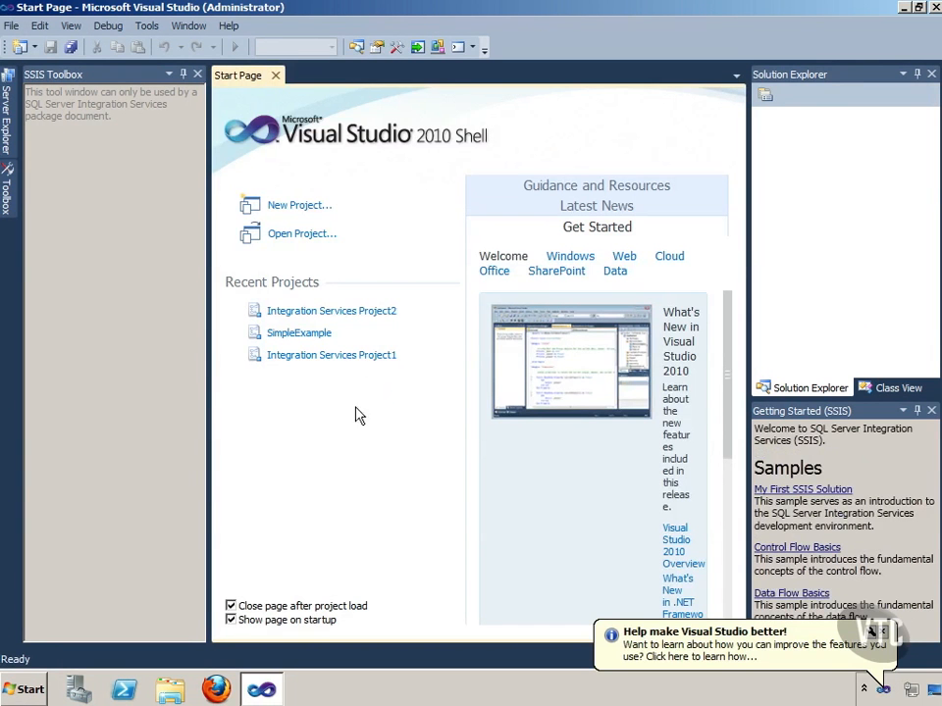
{"action": "left_click", "coordinate": [299, 205]}
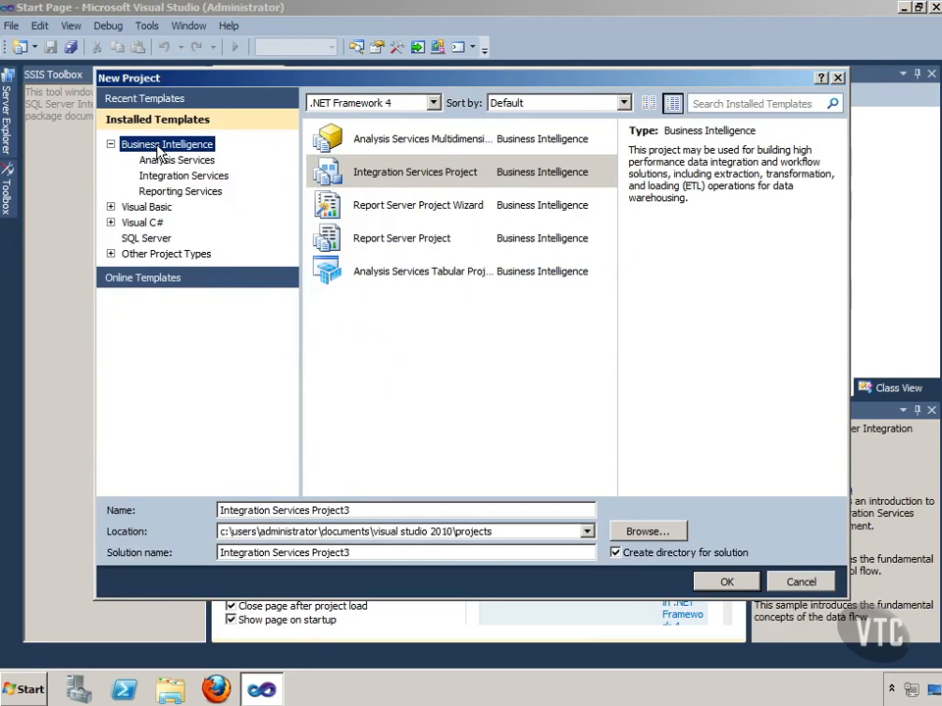
{"action": "left_click", "coordinate": [385, 176]}
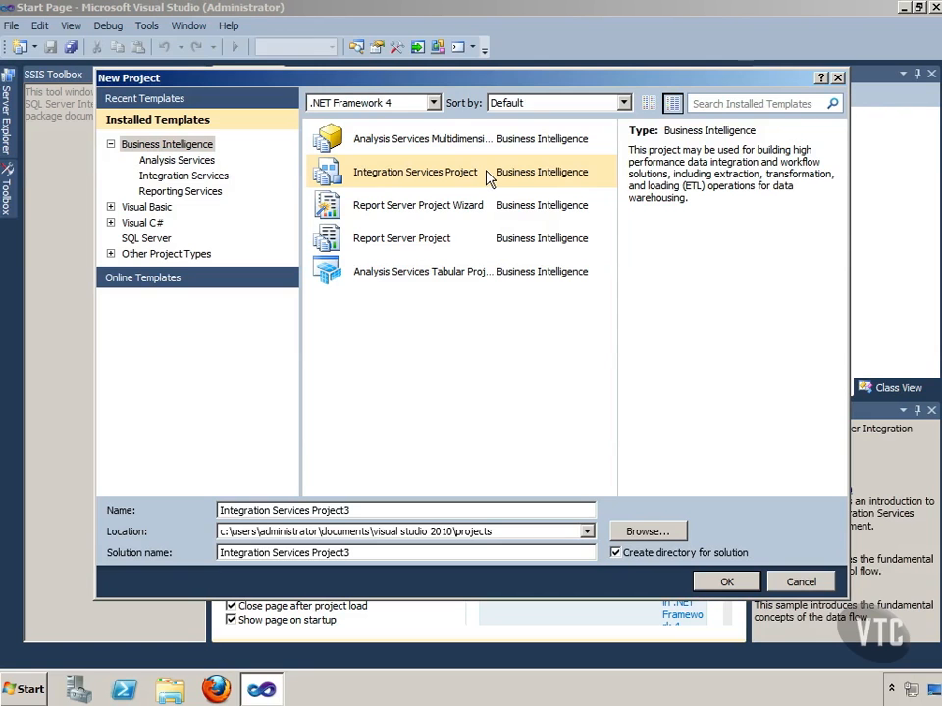
{"action": "left_click_drag", "start_coordinate": [359, 511], "coordinate": [195, 513]}
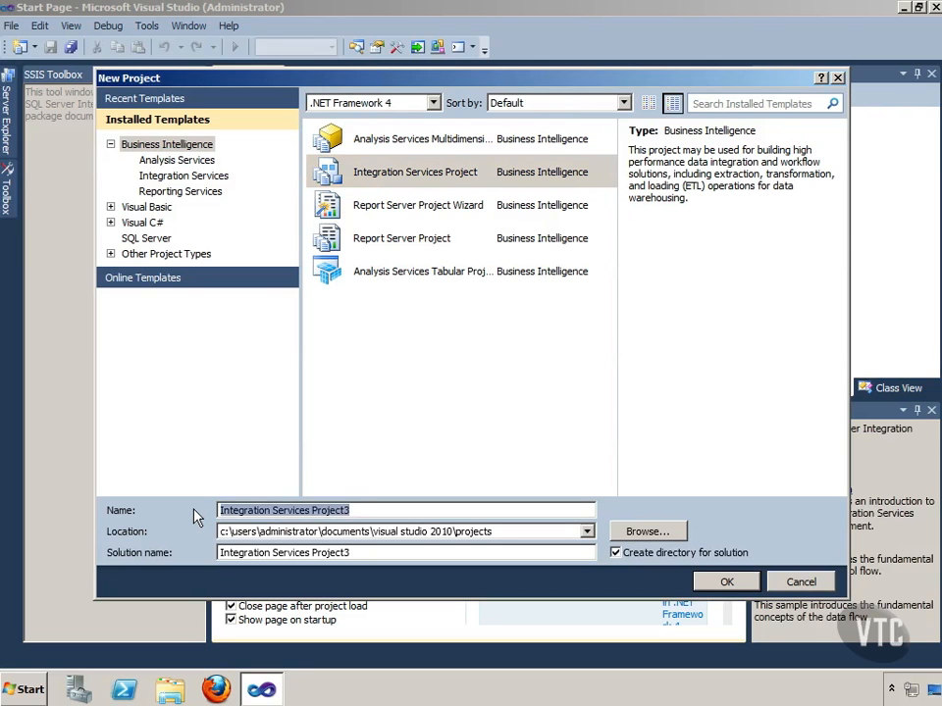
{"action": "type", "text": "SimpleSSIS"}
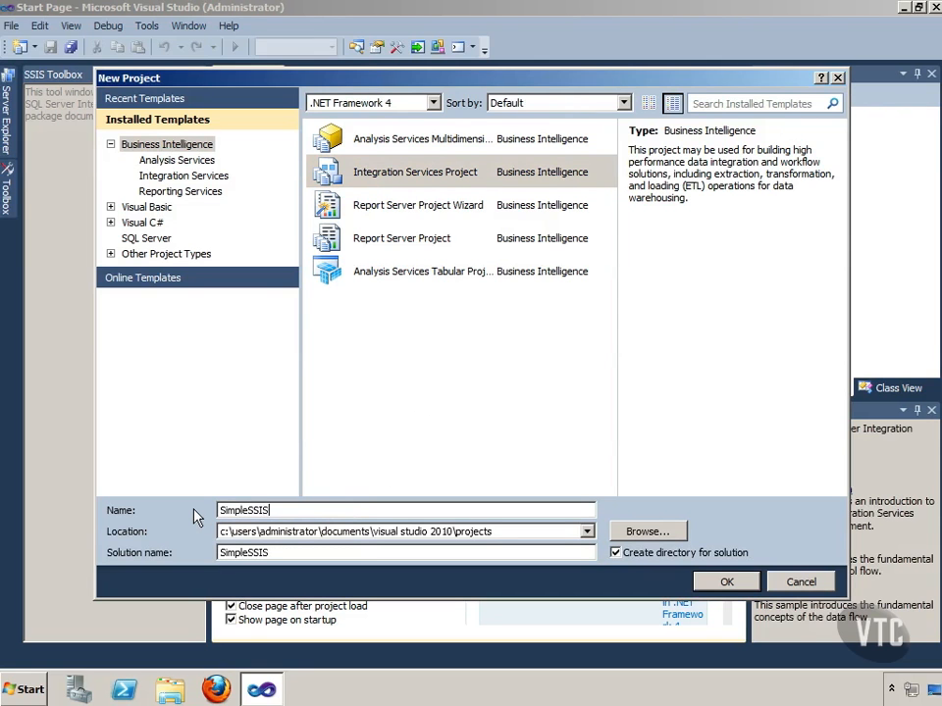
{"action": "type", "text": "Example"}
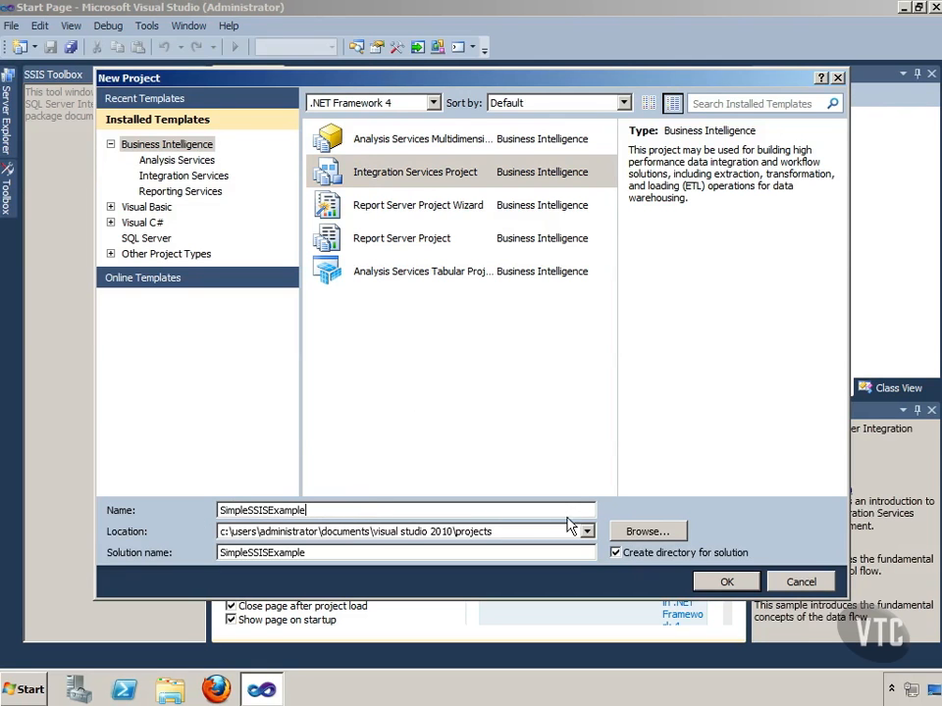
{"action": "left_click", "coordinate": [738, 589]}
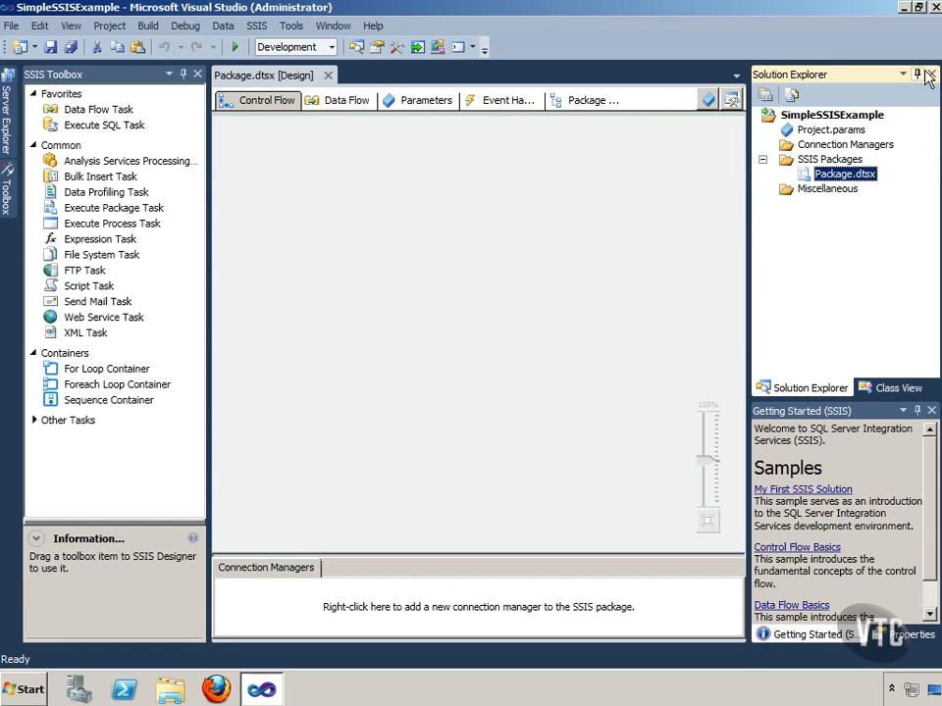
Step: Set the SSIS Toolbox to auto-hide and pin it open again
{"action": "left_click", "coordinate": [182, 73]}
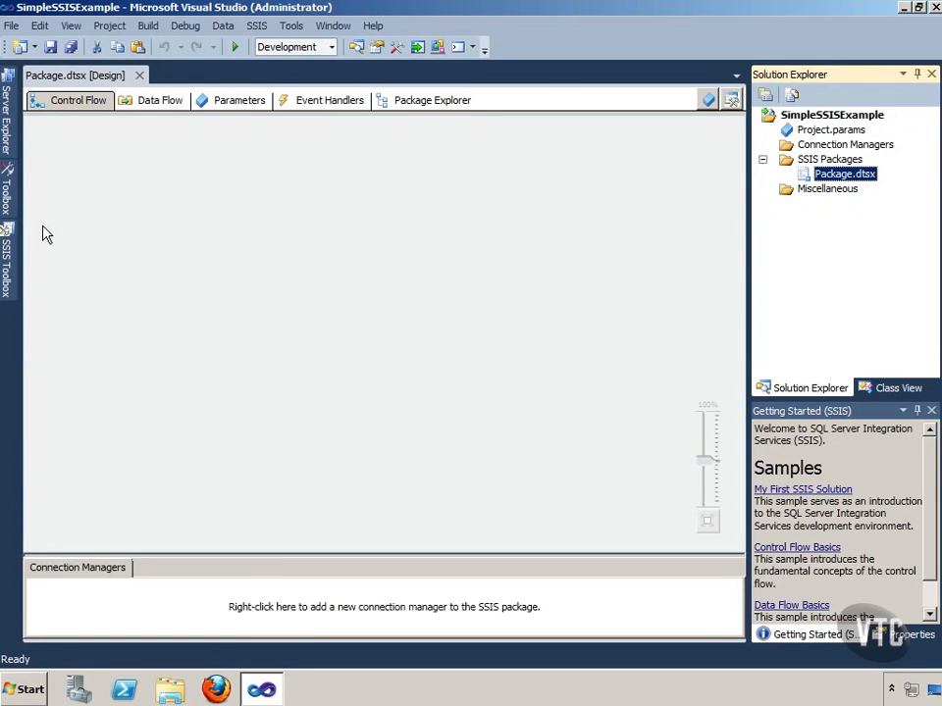
{"action": "mouse_move", "coordinate": [7, 201]}
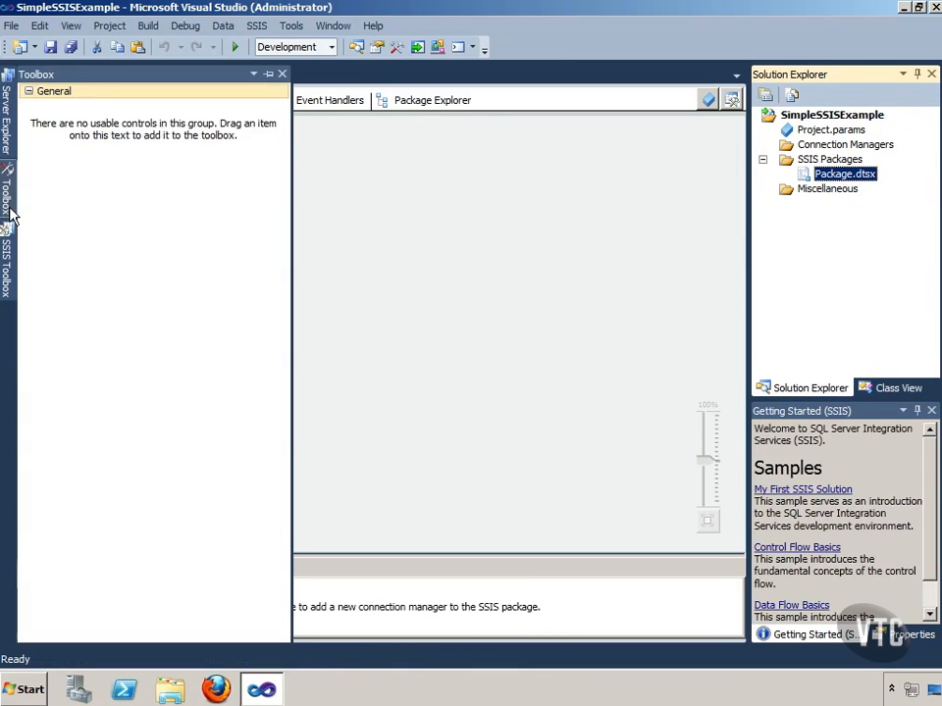
{"action": "mouse_move", "coordinate": [7, 250]}
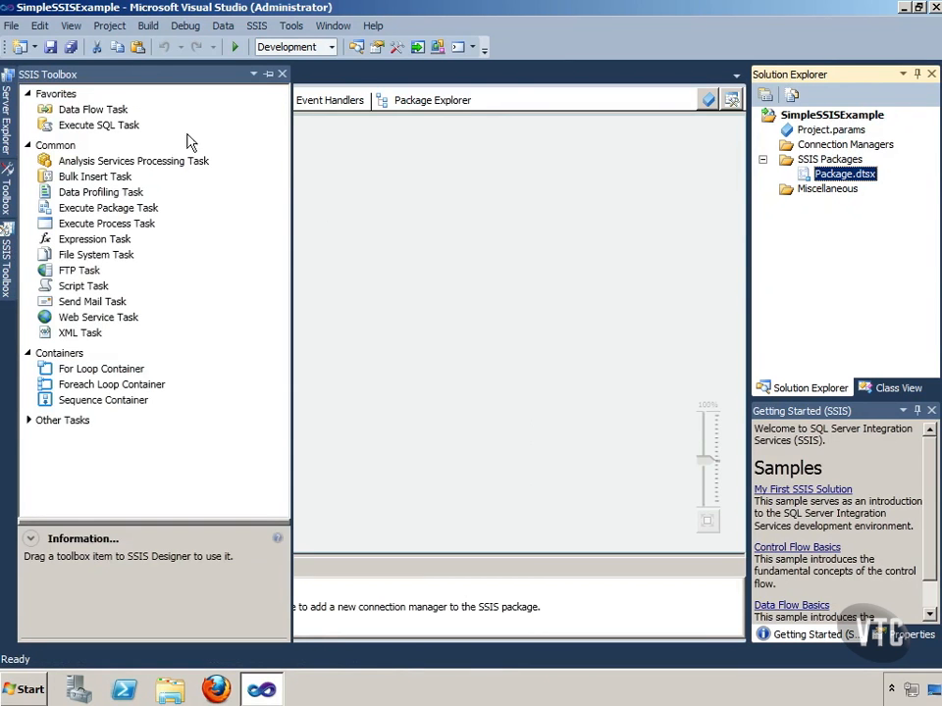
{"action": "left_click", "coordinate": [268, 74]}
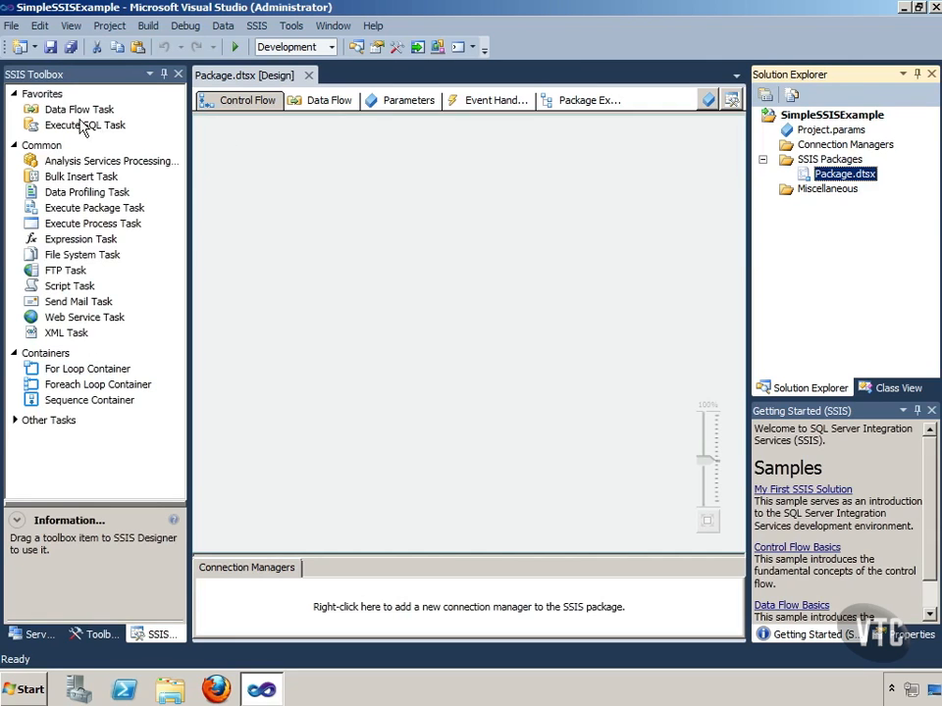
Step: Add a Data Flow Task to the package's control flow and open it for data flow design
{"action": "left_click_drag", "start_coordinate": [69, 114], "coordinate": [308, 190]}
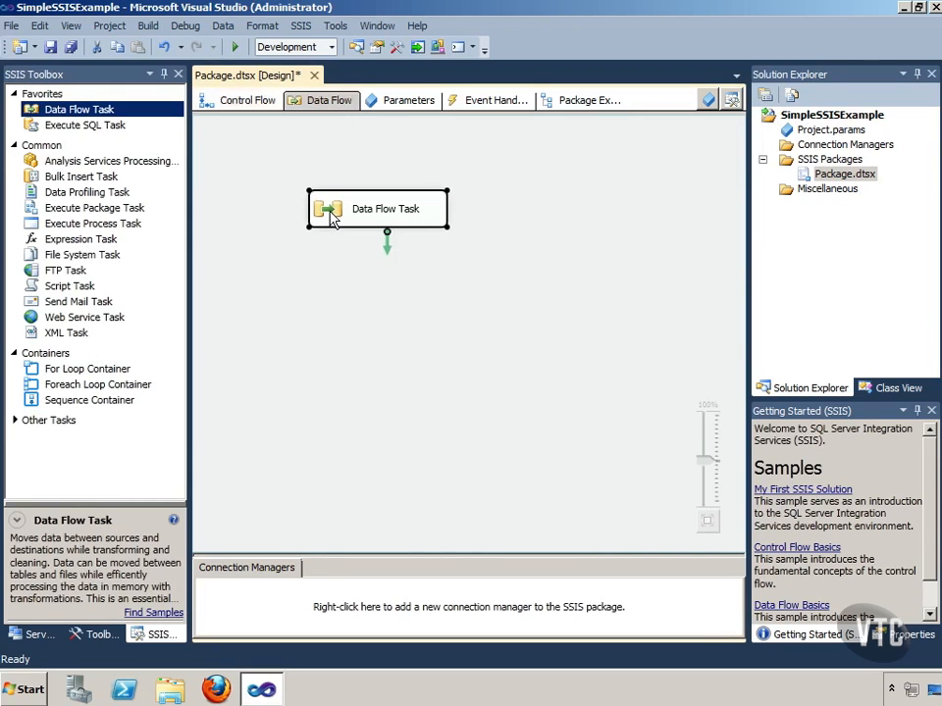
{"action": "double_click", "coordinate": [329, 212]}
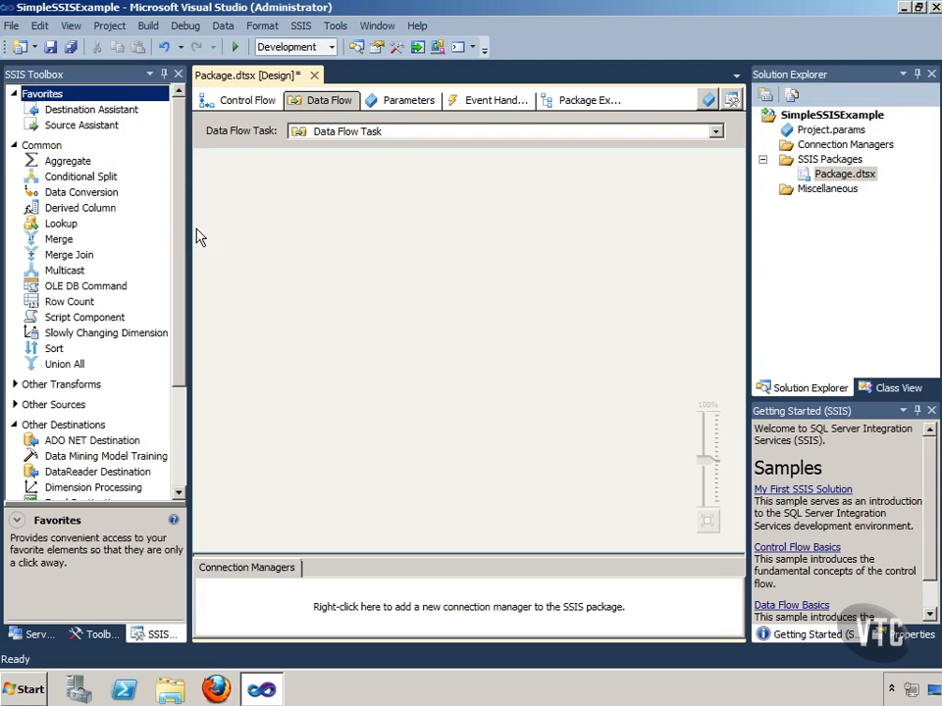
Step: Add an ADO NET Source from the Other Sources group and place it near the top centre of the data flow canvas
{"action": "left_click_drag", "start_coordinate": [184, 240], "coordinate": [182, 388]}
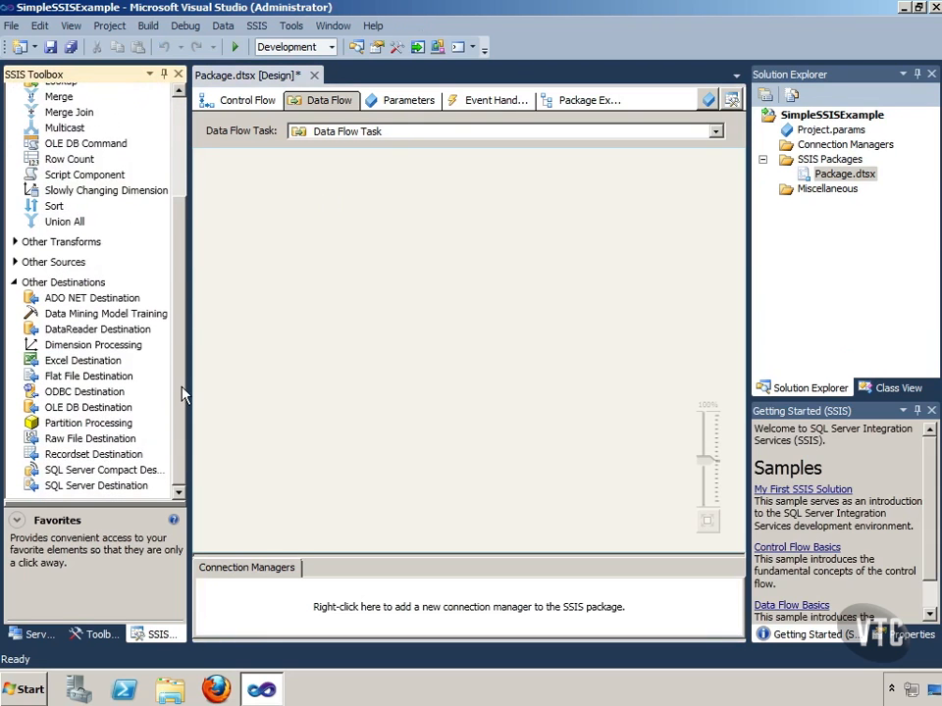
{"action": "left_click", "coordinate": [18, 282]}
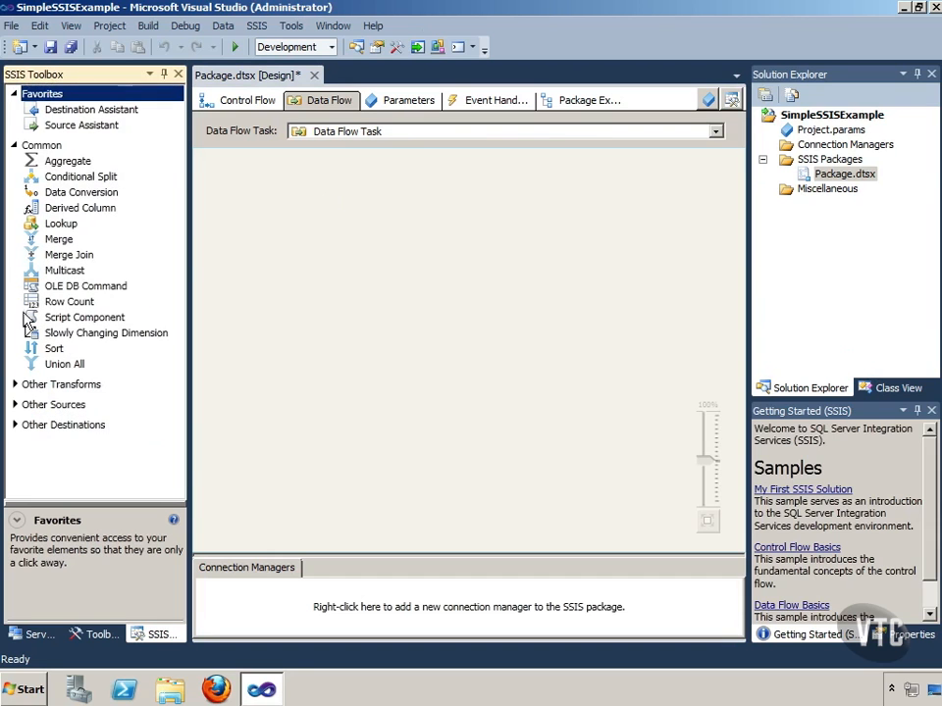
{"action": "left_click", "coordinate": [14, 404]}
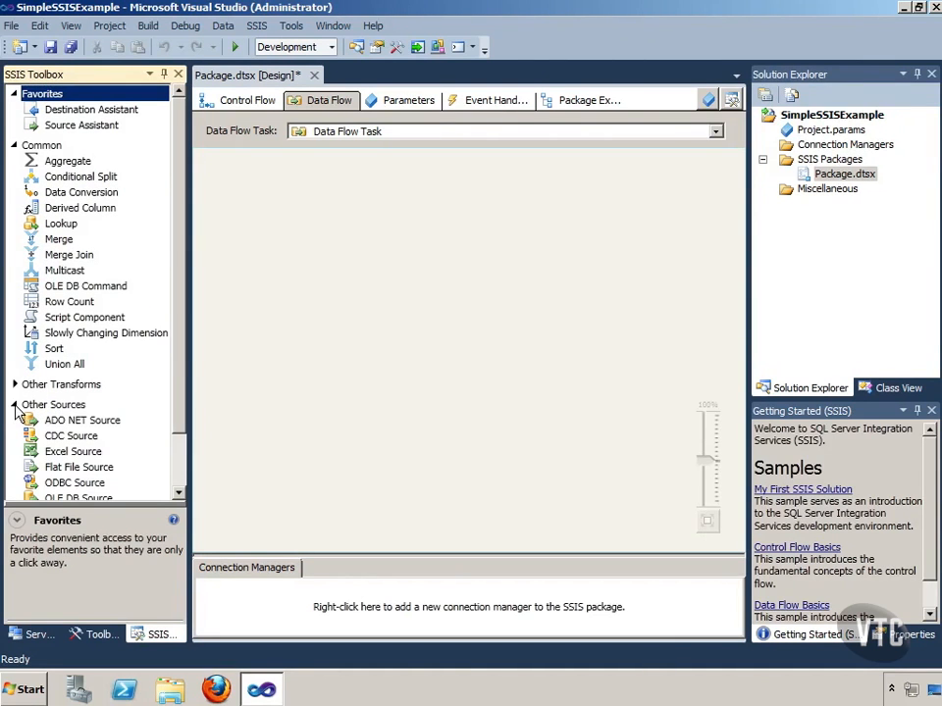
{"action": "scroll", "coordinate": [180, 421], "scroll_direction": "down", "scroll_amount": 2}
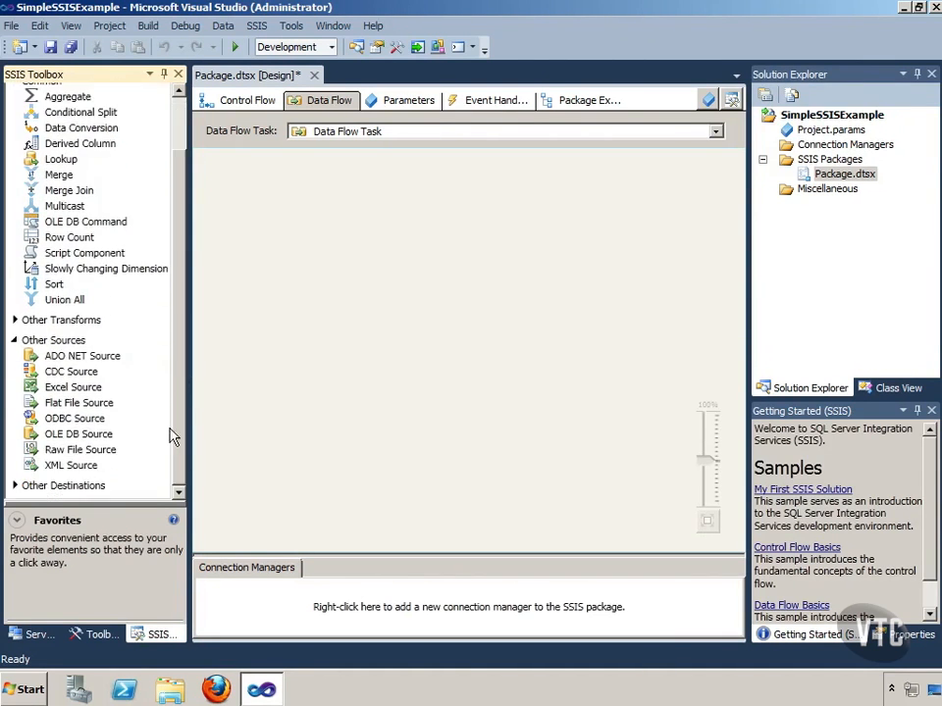
{"action": "left_click", "coordinate": [77, 359]}
{"action": "left_click_drag", "start_coordinate": [76, 359], "coordinate": [313, 293]}
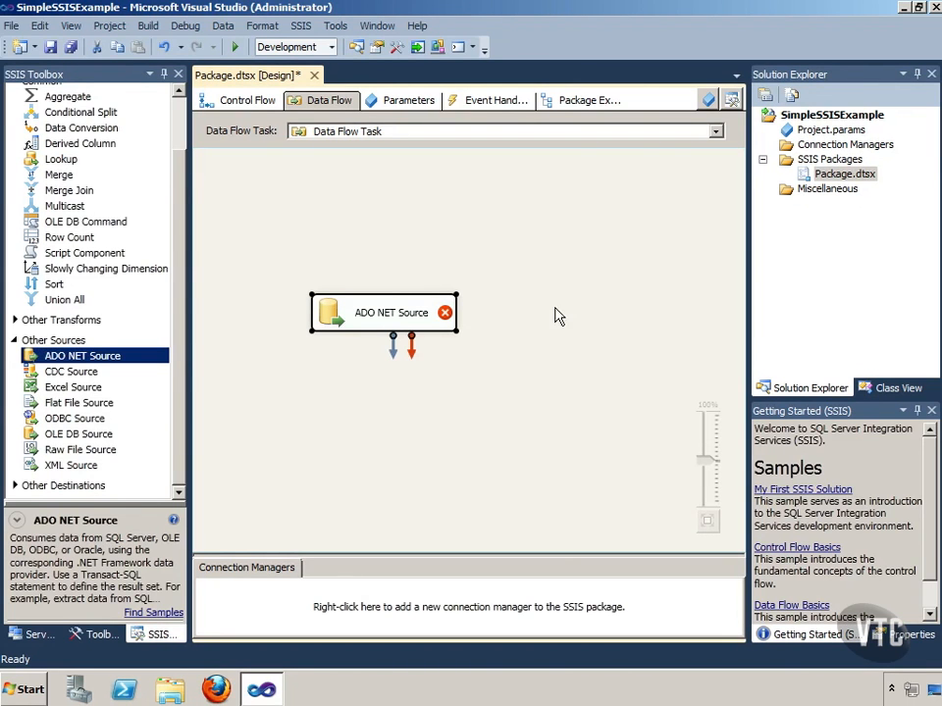
{"action": "left_click_drag", "start_coordinate": [373, 309], "coordinate": [428, 203]}
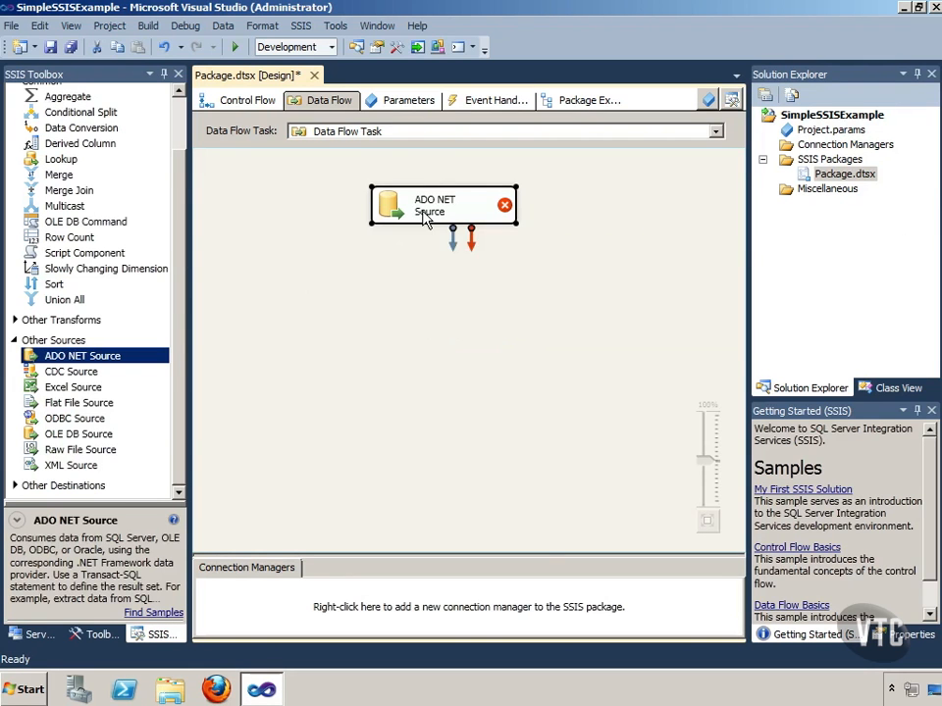
Step: Open the ADO NET Source for editing and delete the existing VTCSP.AdventureWorks2012 data connection from its connection manager configuration
{"action": "right_click", "coordinate": [423, 212]}
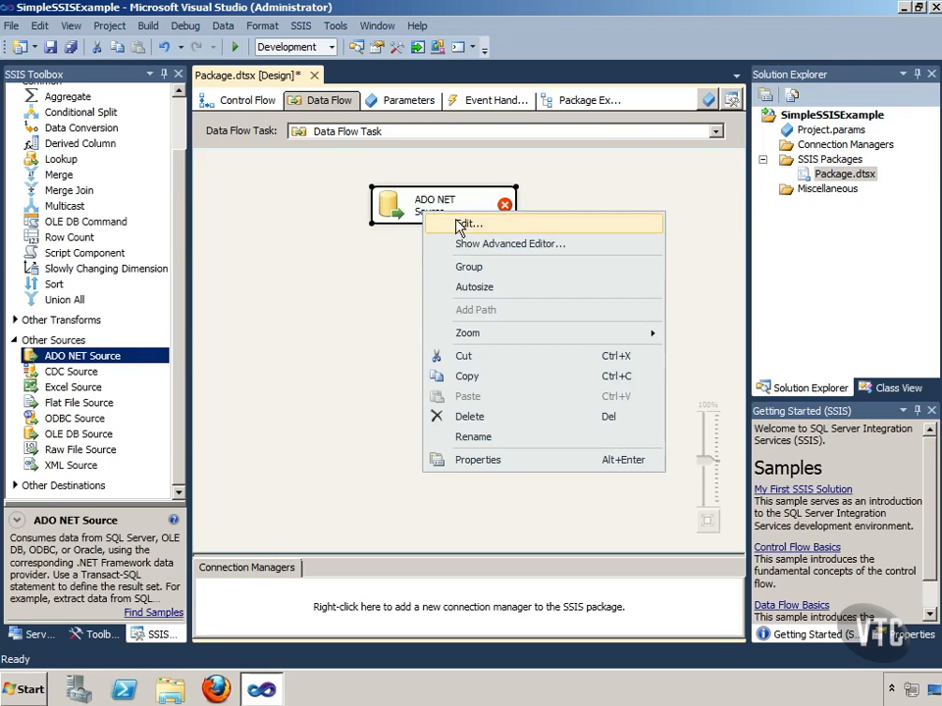
{"action": "left_click", "coordinate": [459, 224]}
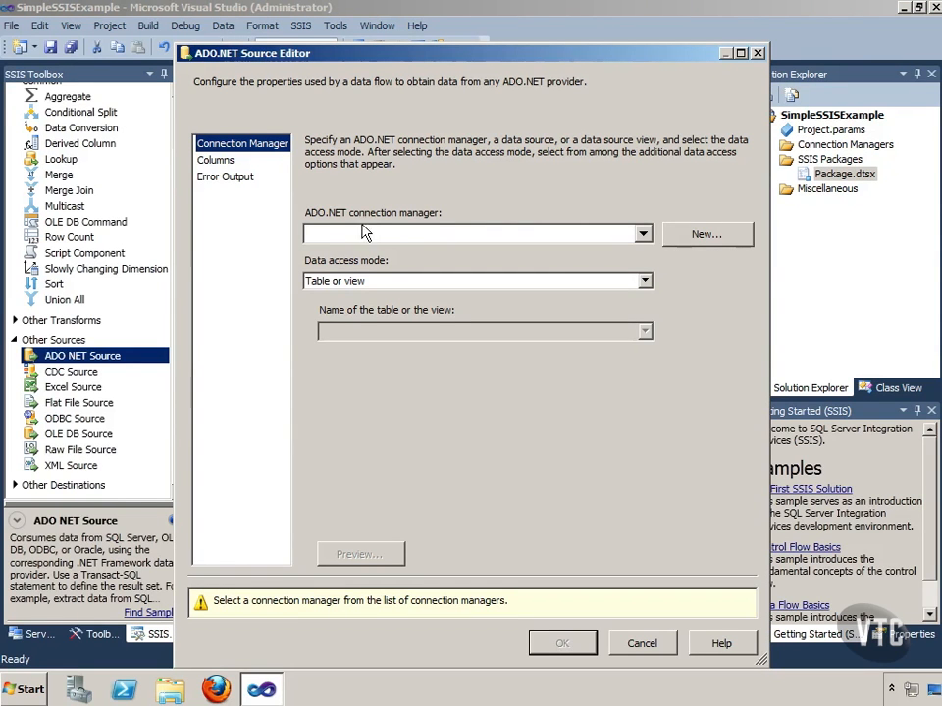
{"action": "left_click", "coordinate": [645, 239]}
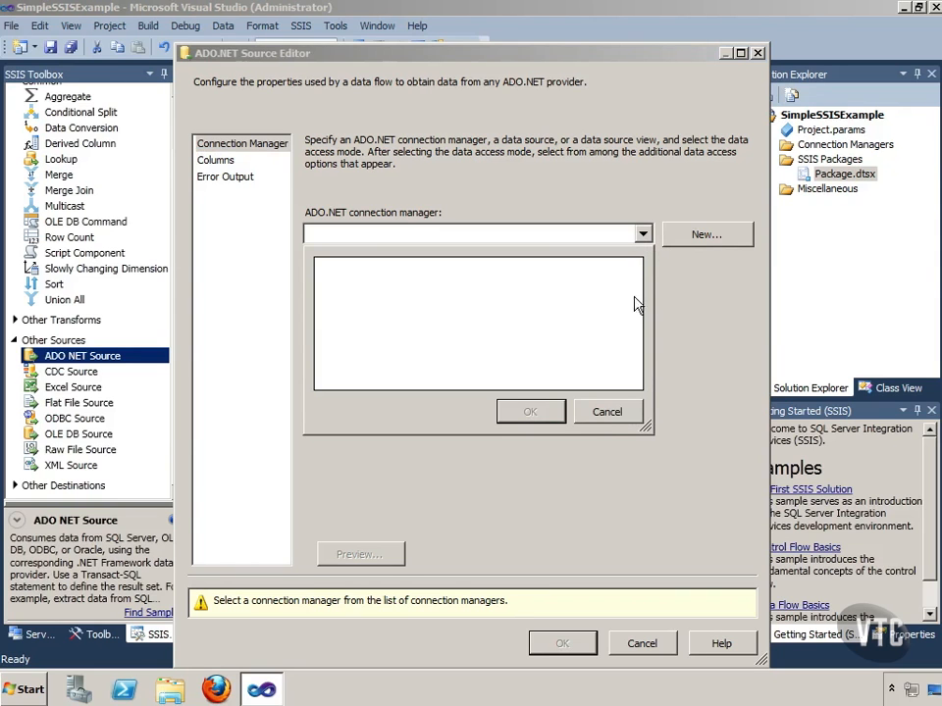
{"action": "left_click", "coordinate": [612, 414]}
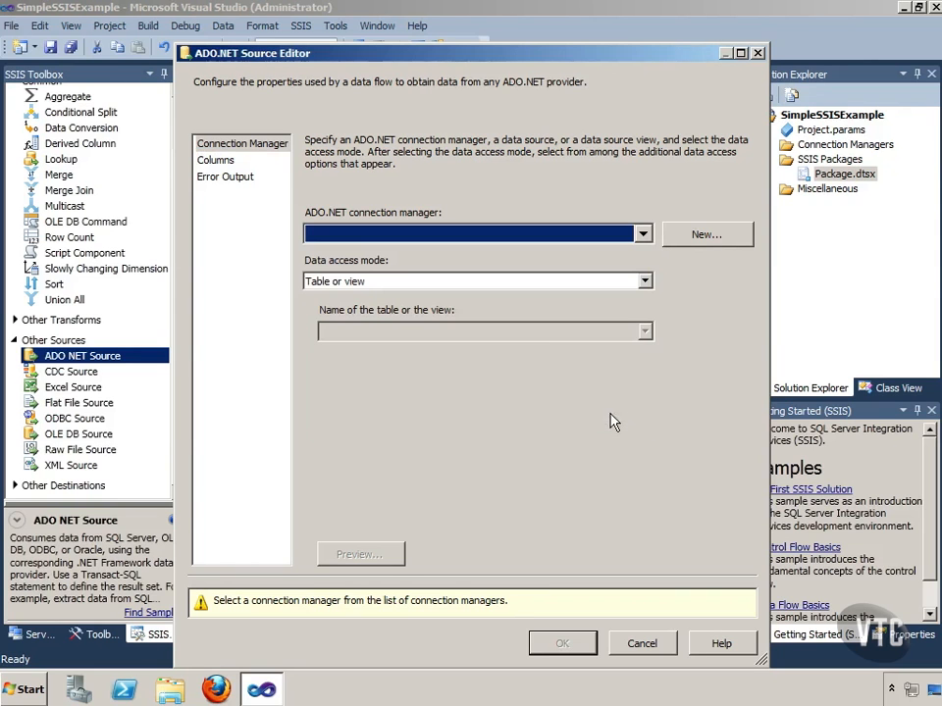
{"action": "left_click", "coordinate": [710, 232]}
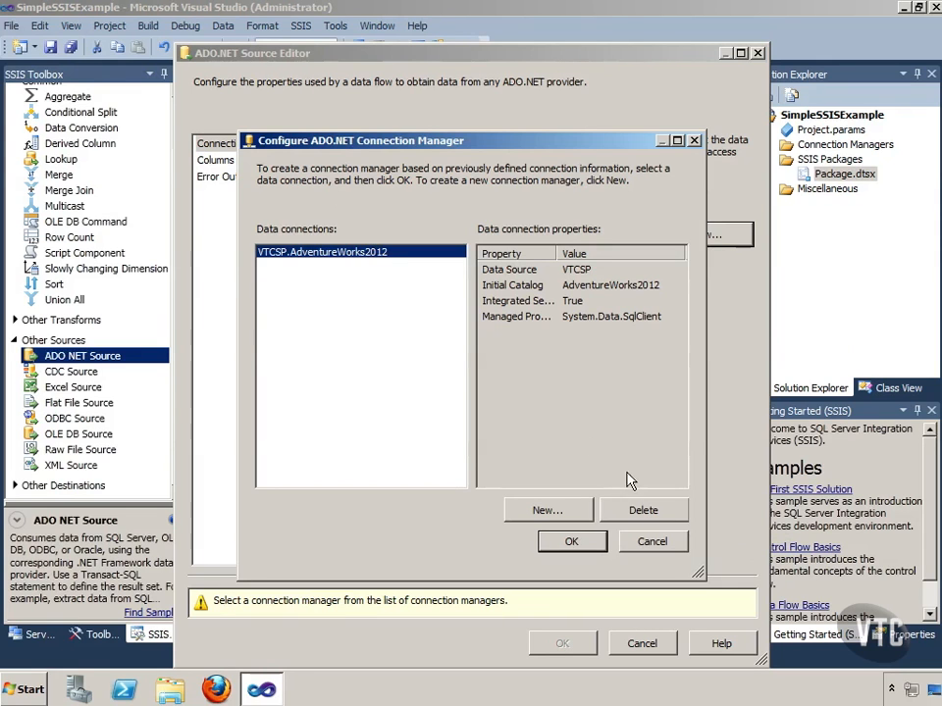
{"action": "left_click", "coordinate": [640, 510]}
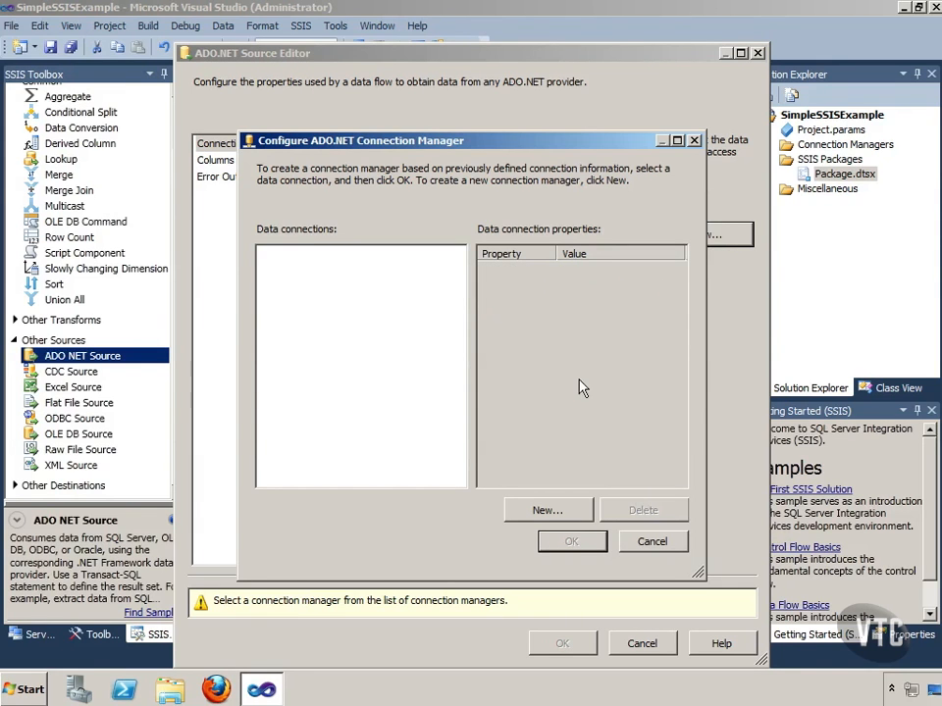
Step: Create and test a new connection to the AdventureWorks2012 database on server VTCSP, and assign it to the ADO NET Source
{"action": "left_click", "coordinate": [547, 512]}
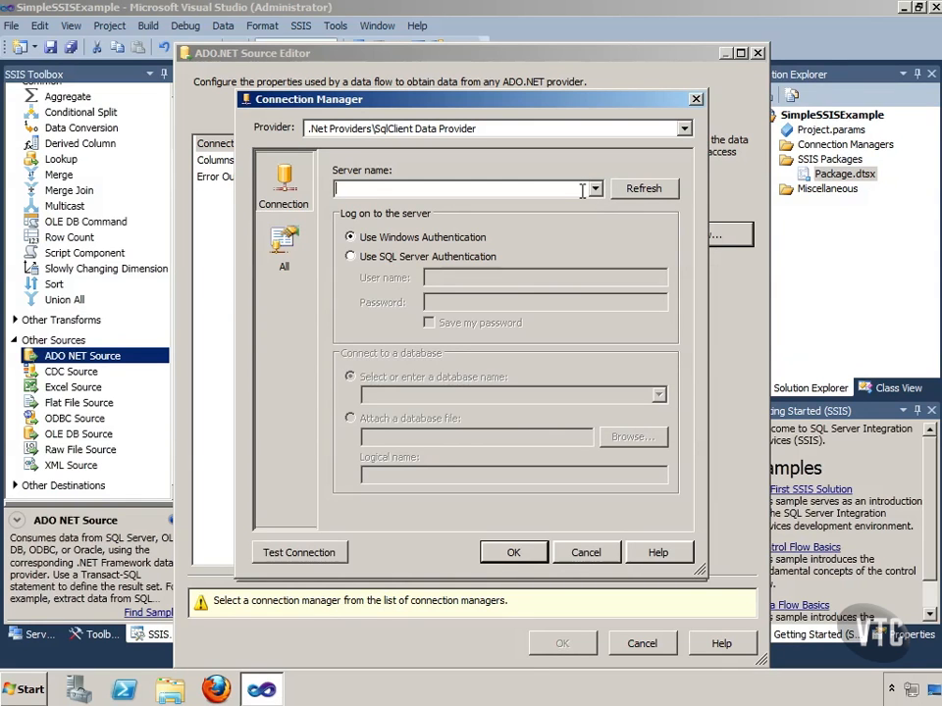
{"action": "type", "text": "VTCSP"}
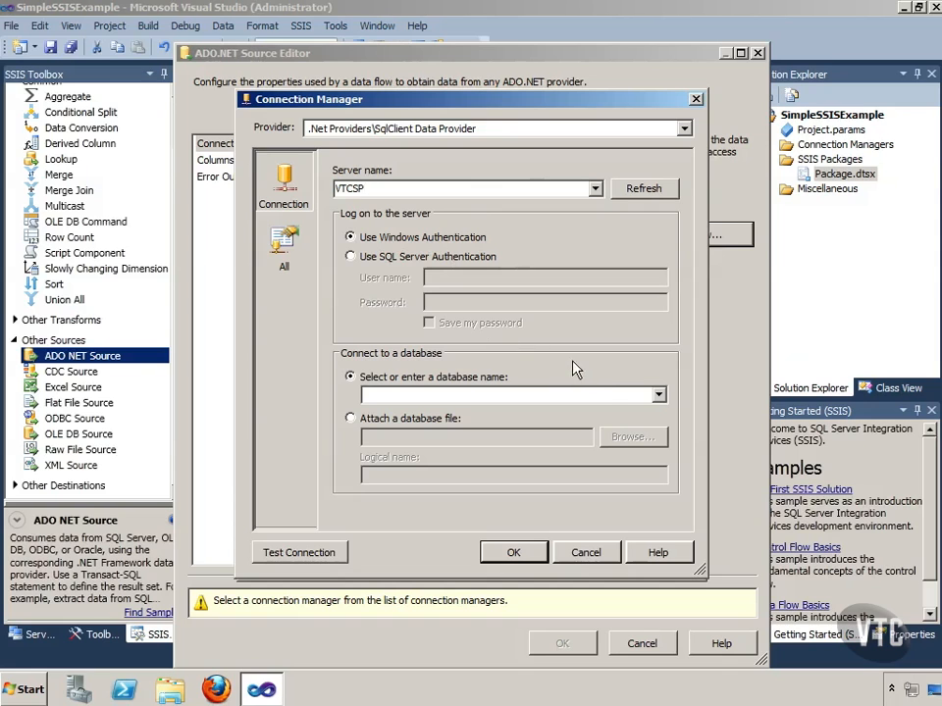
{"action": "left_click", "coordinate": [659, 395]}
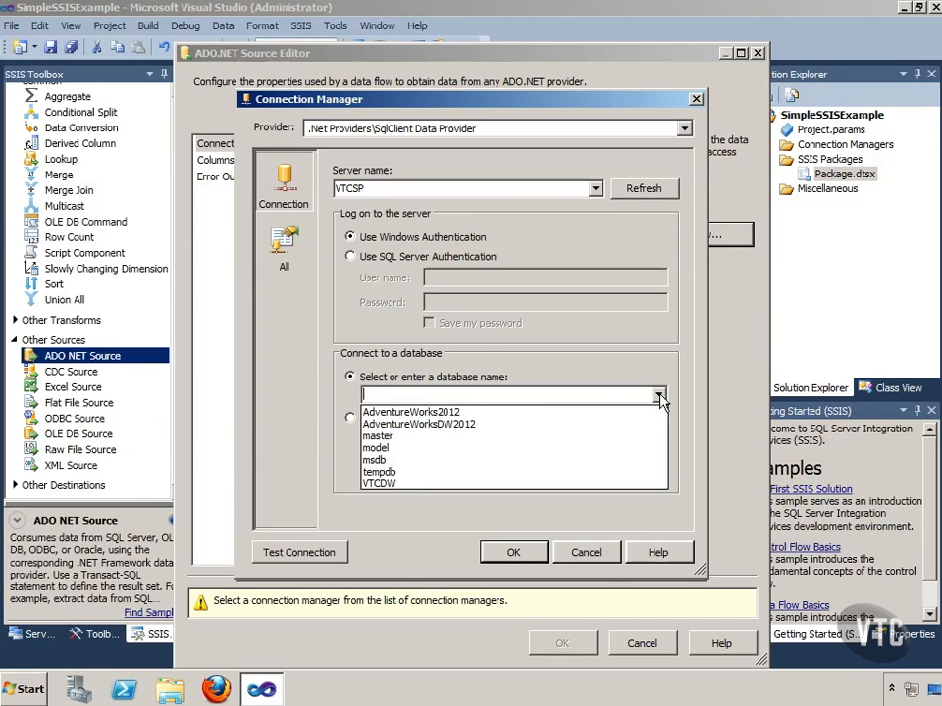
{"action": "left_click", "coordinate": [417, 413]}
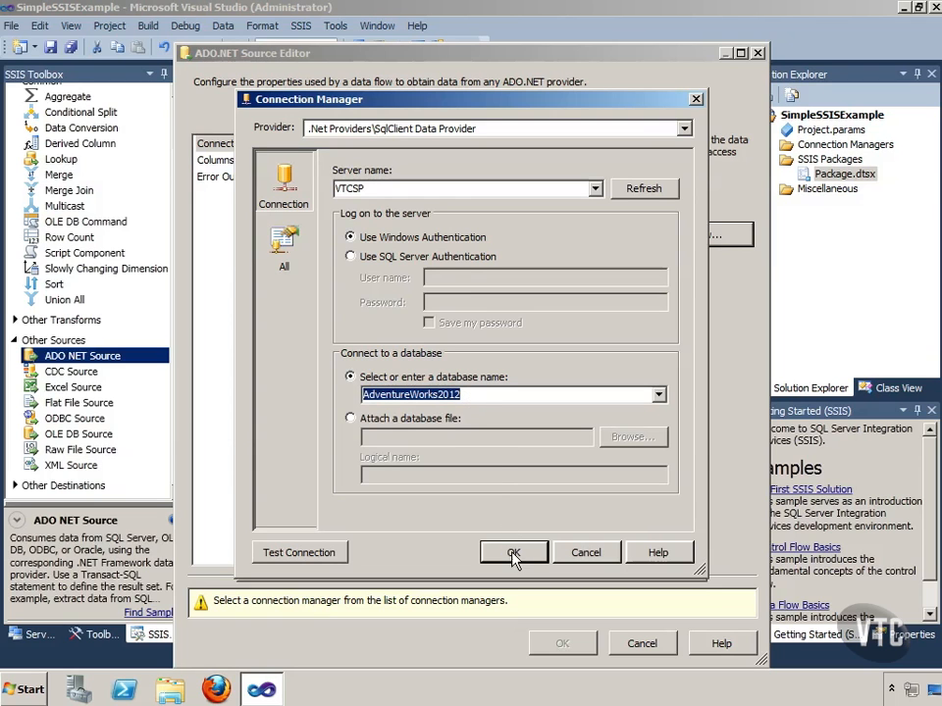
{"action": "left_click", "coordinate": [319, 554]}
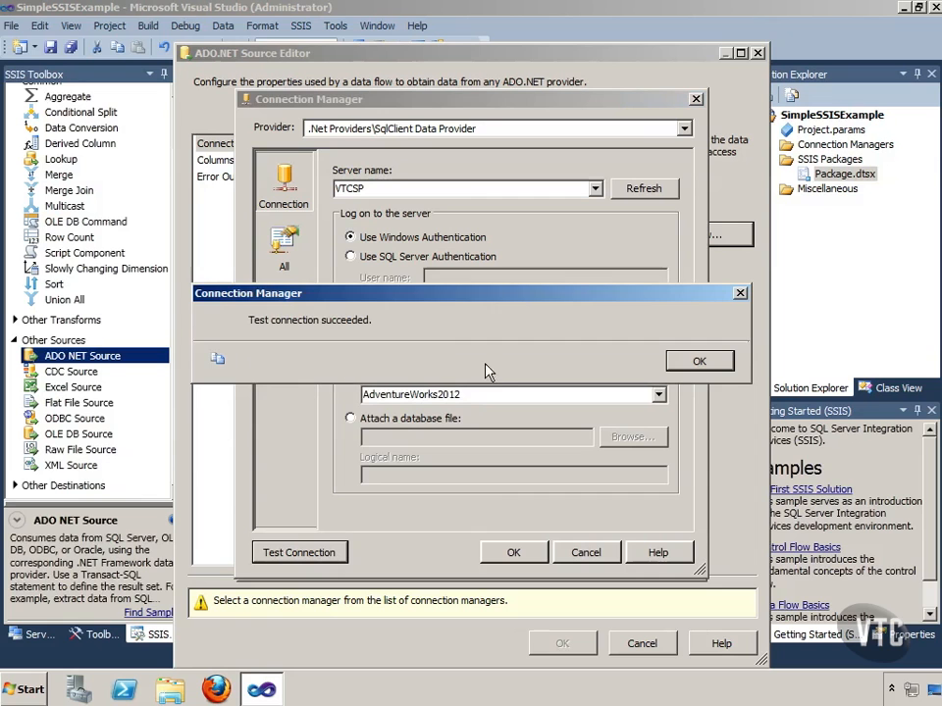
{"action": "left_click", "coordinate": [696, 361]}
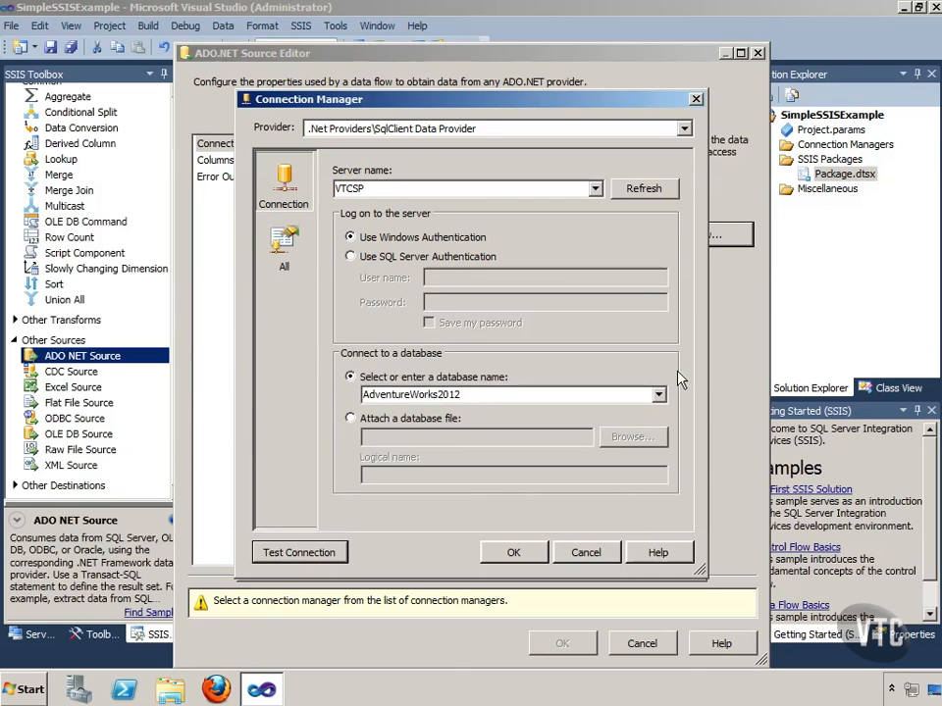
{"action": "left_click", "coordinate": [512, 552]}
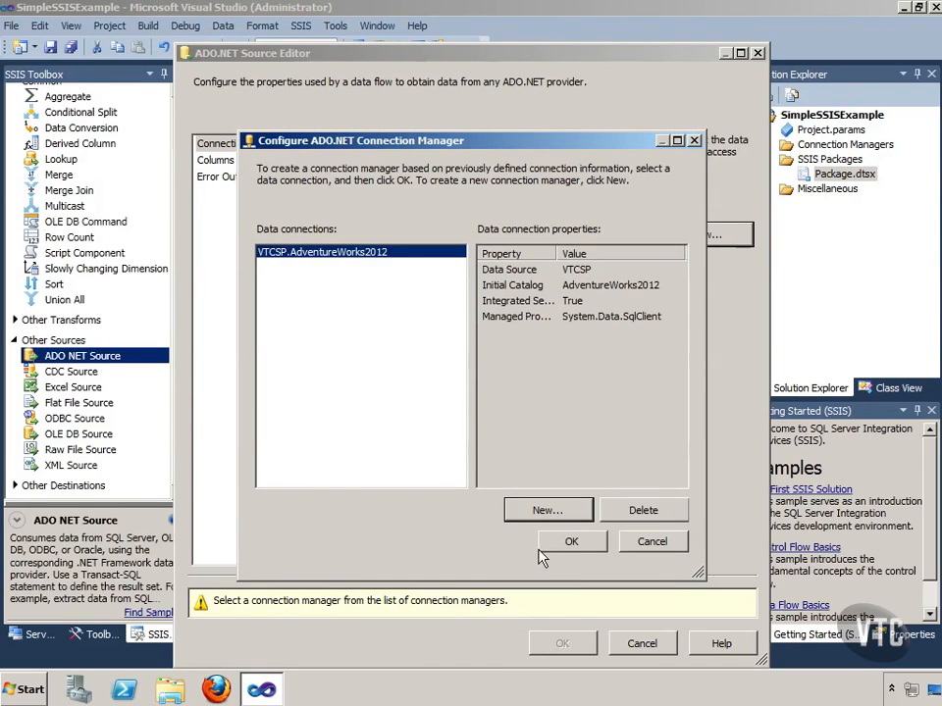
{"action": "left_click", "coordinate": [571, 544]}
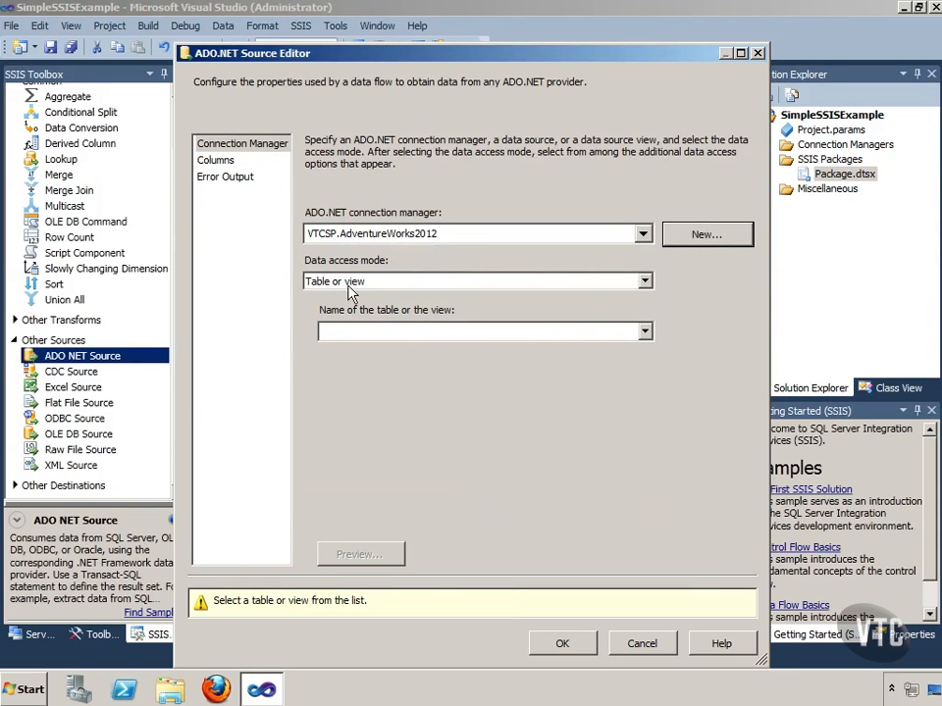
Step: Read the source from the HumanResources.Department table in Table or view access mode, preview its rows, and accept the source settings
{"action": "left_click", "coordinate": [647, 284]}
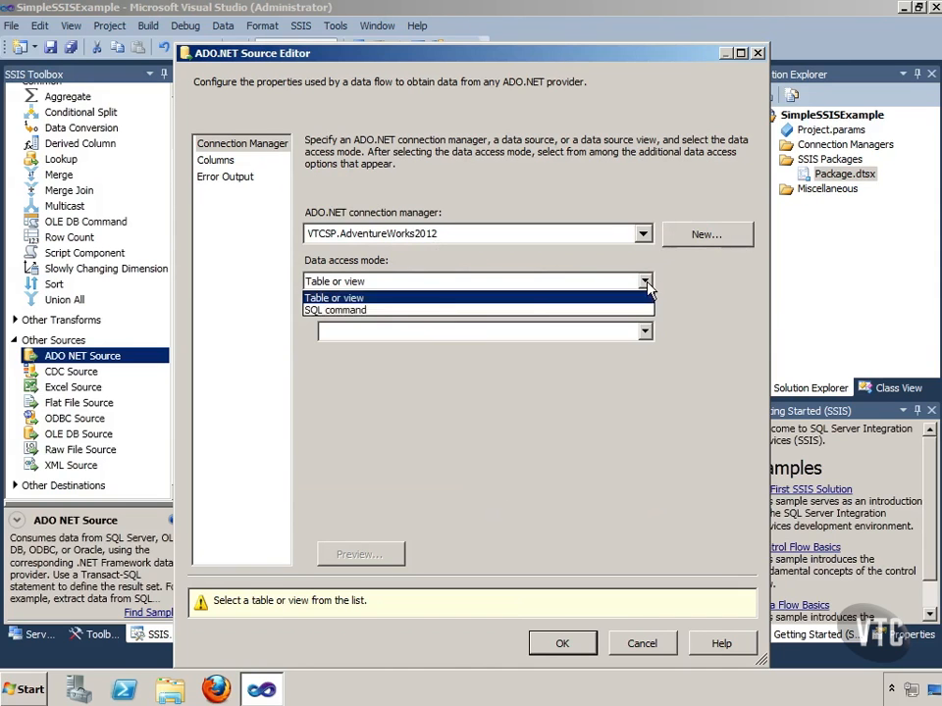
{"action": "left_click", "coordinate": [370, 299]}
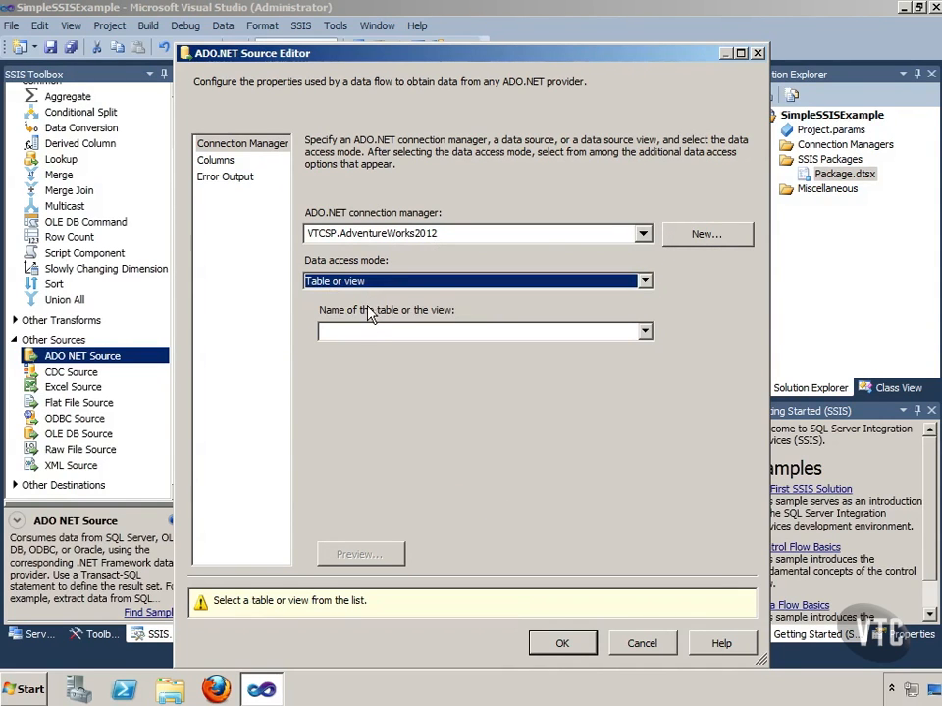
{"action": "left_click", "coordinate": [642, 333]}
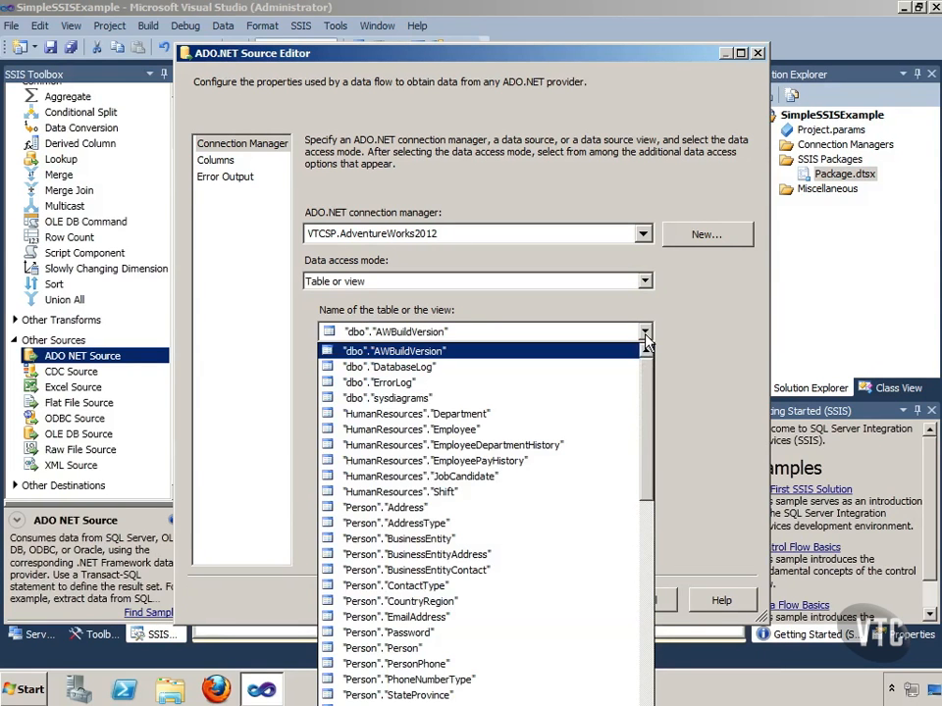
{"action": "left_click", "coordinate": [392, 414]}
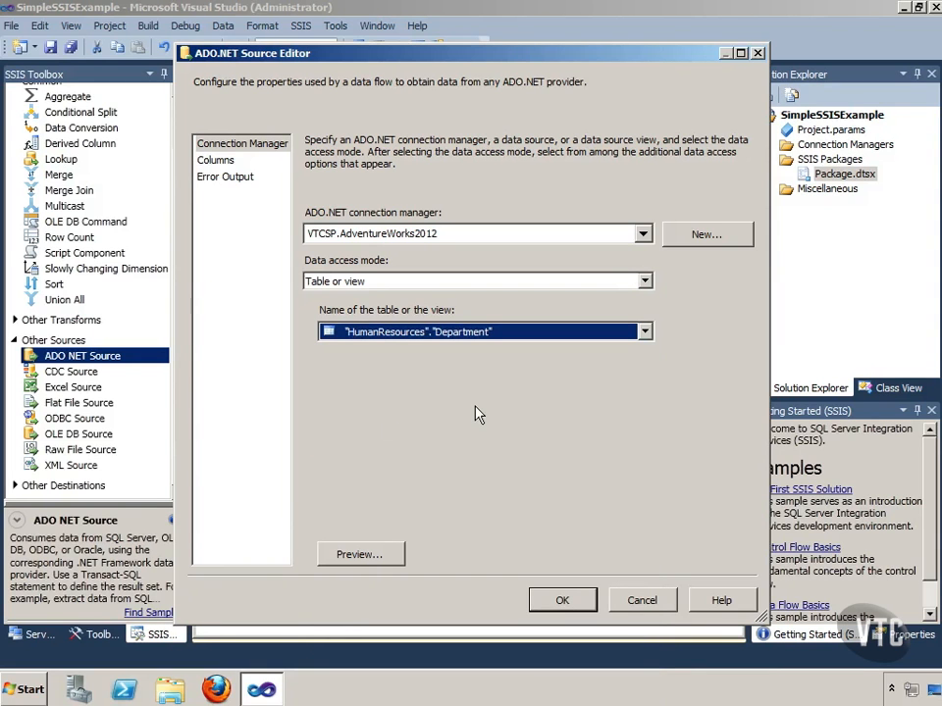
{"action": "left_click", "coordinate": [365, 552]}
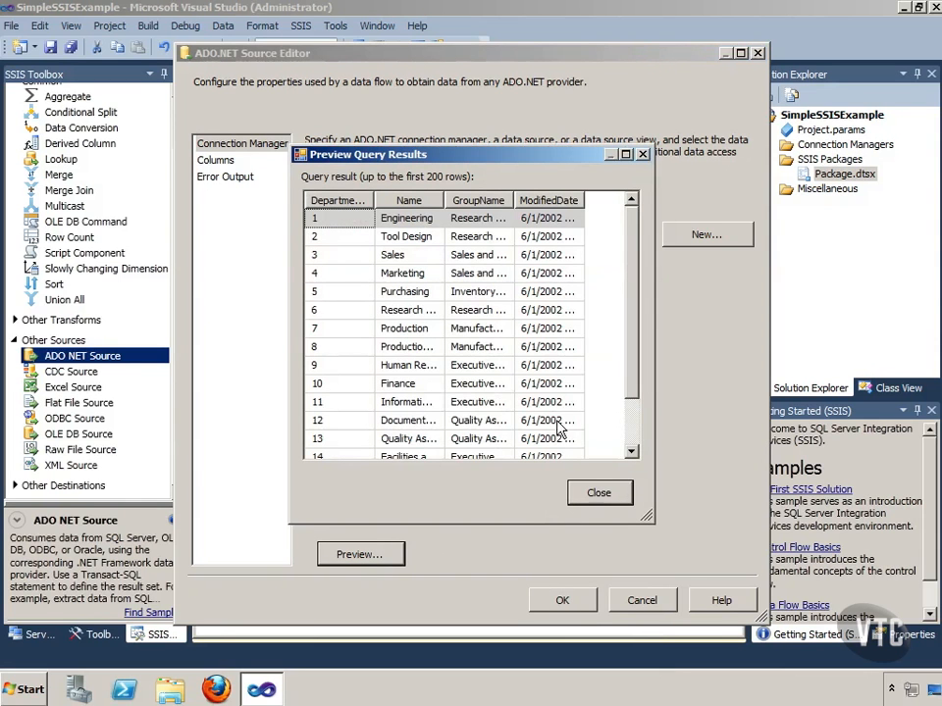
{"action": "left_click", "coordinate": [598, 492]}
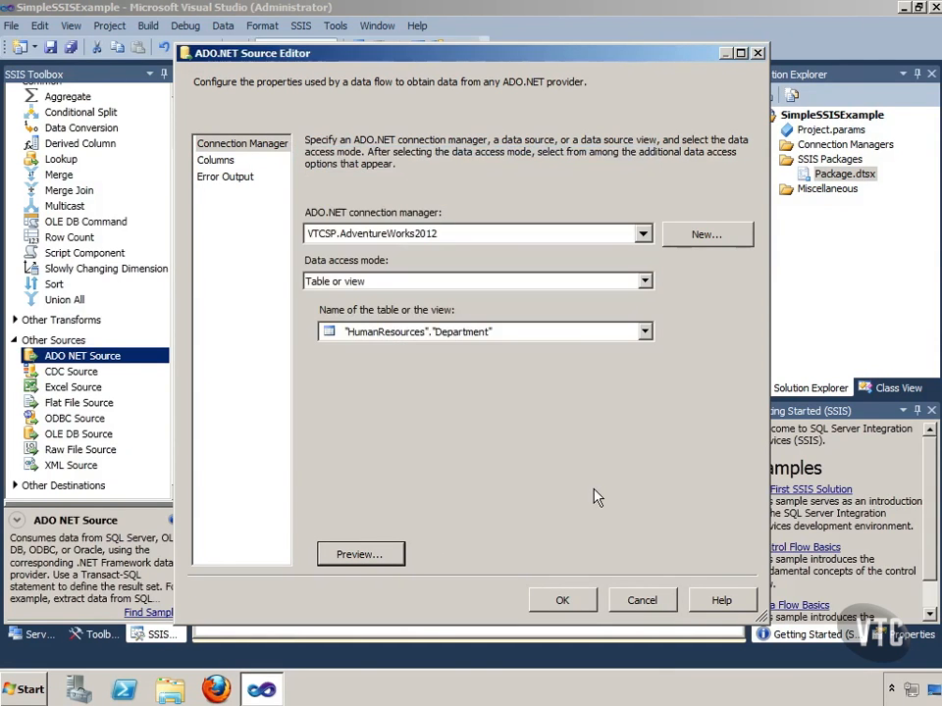
{"action": "left_click", "coordinate": [580, 600]}
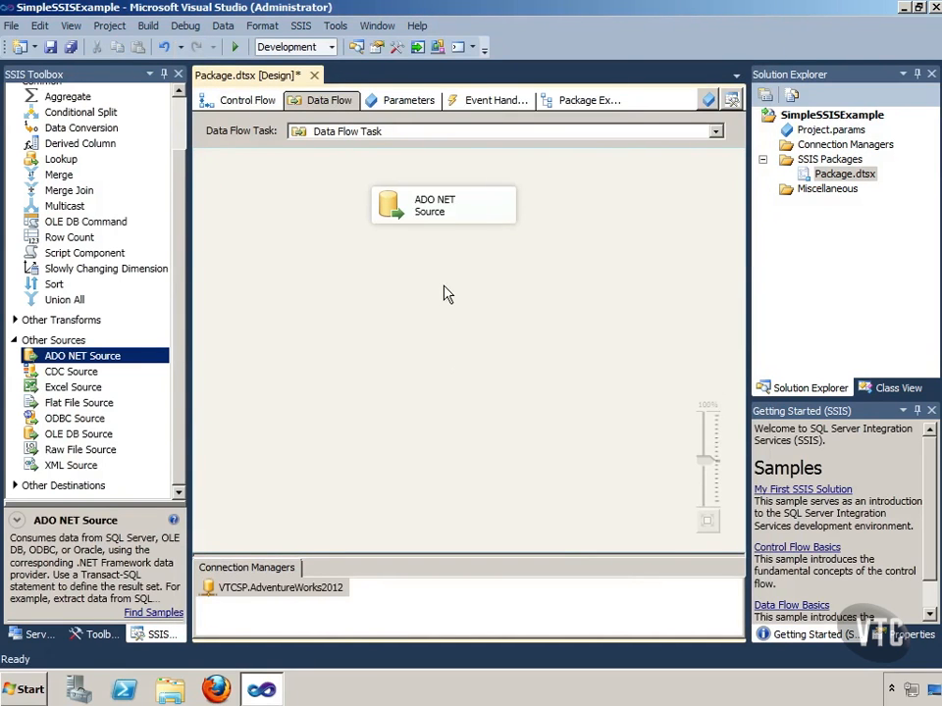